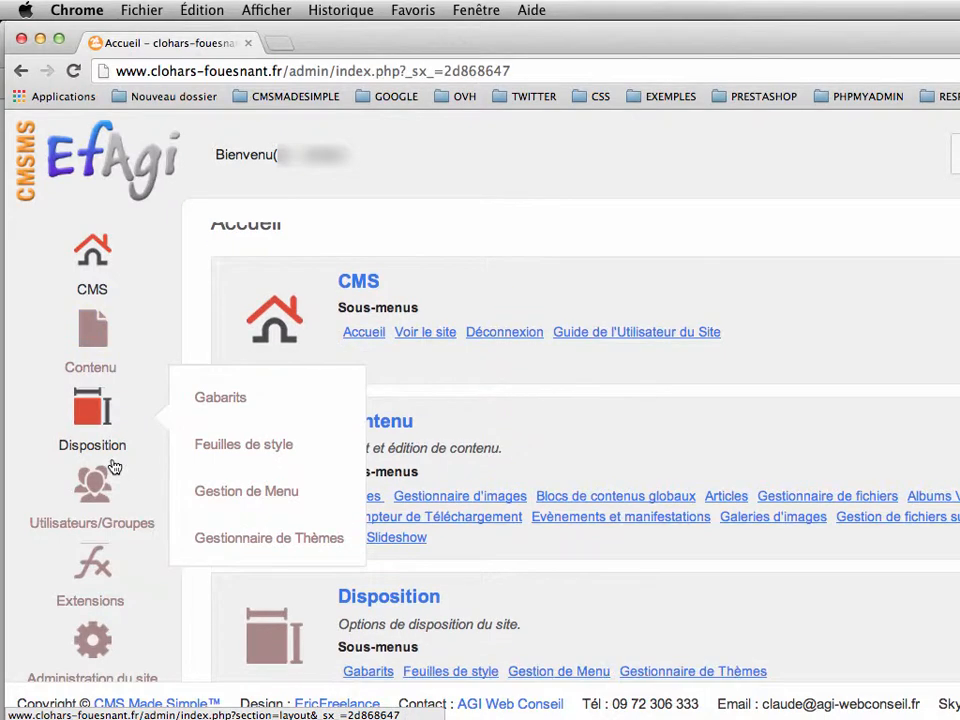
Open the Newsletter module among the site's extensions.
mouse_move(100, 632)
scroll(100, 625, "down", 2)
mouse_move(96, 600)
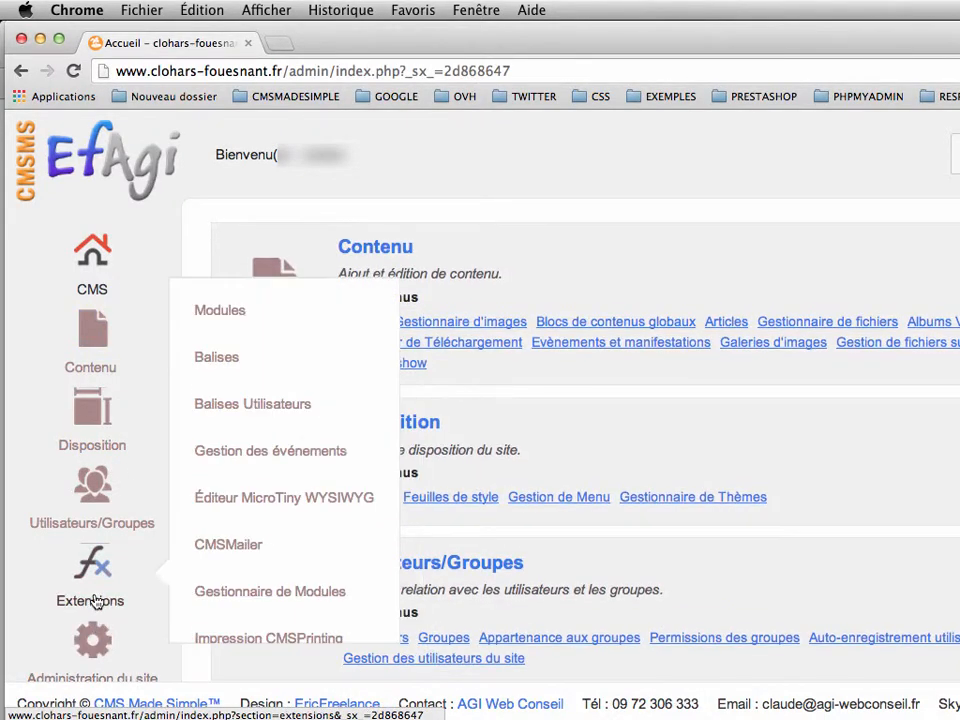
scroll(255, 593, "down", 8)
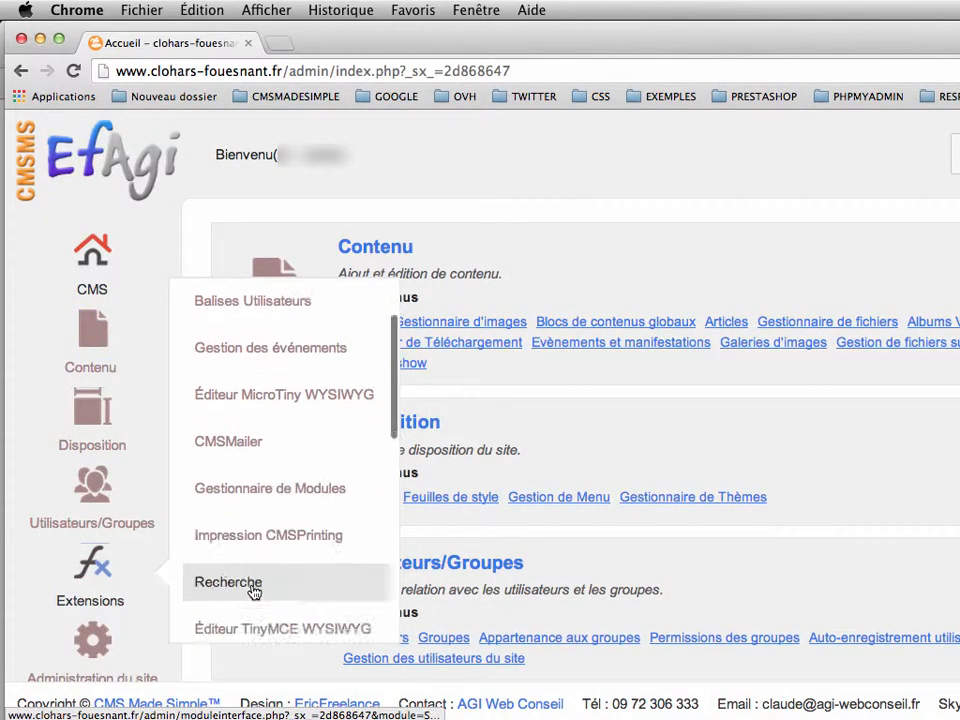
scroll(255, 593, "down", 5)
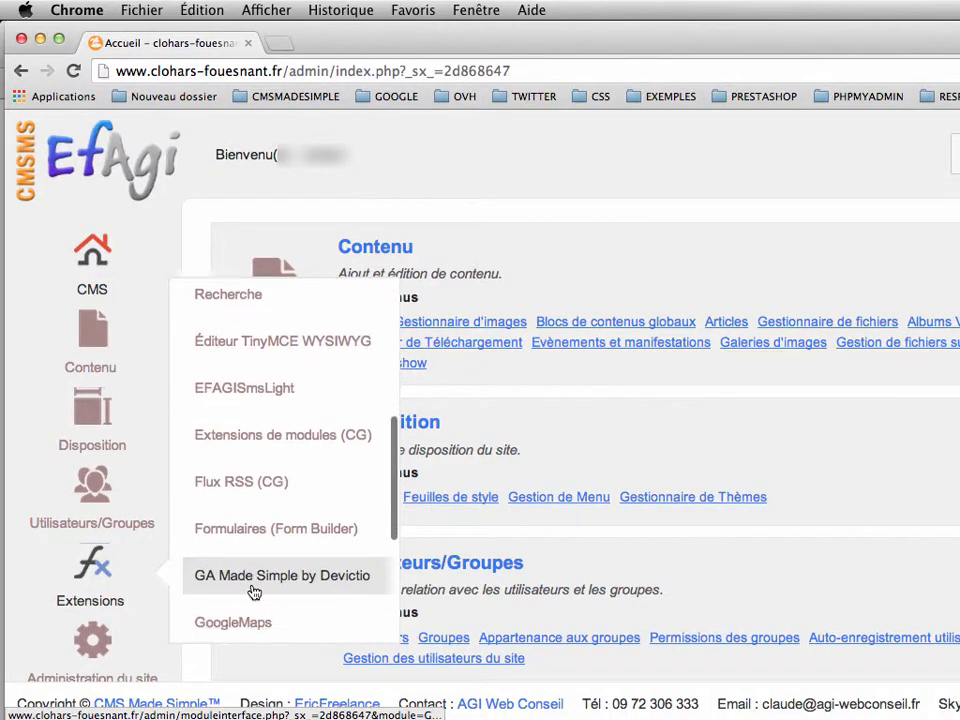
scroll(255, 593, "down", 1)
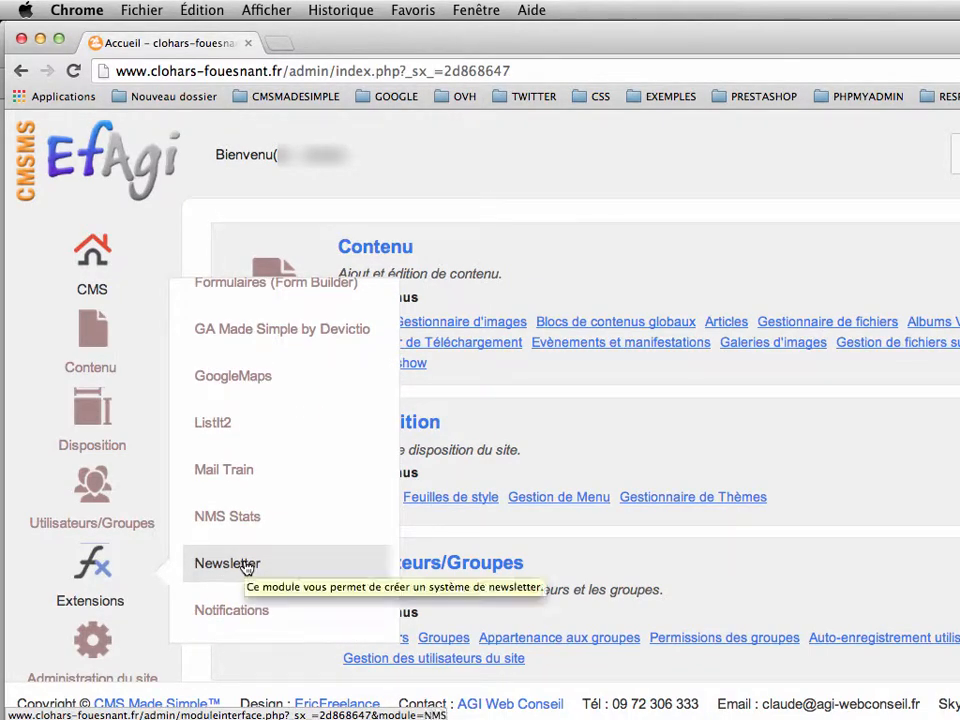
left_click(246, 567)
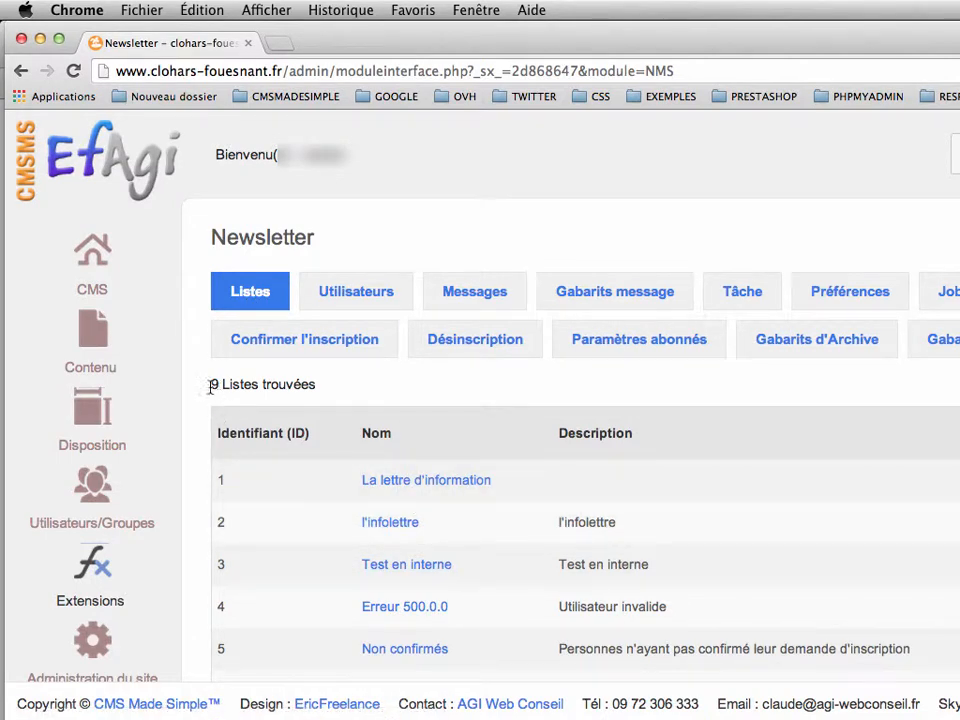
Review the existing newsletter lists and their public status, and open the form for creating a new list.
scroll(319, 446, "down", 2)
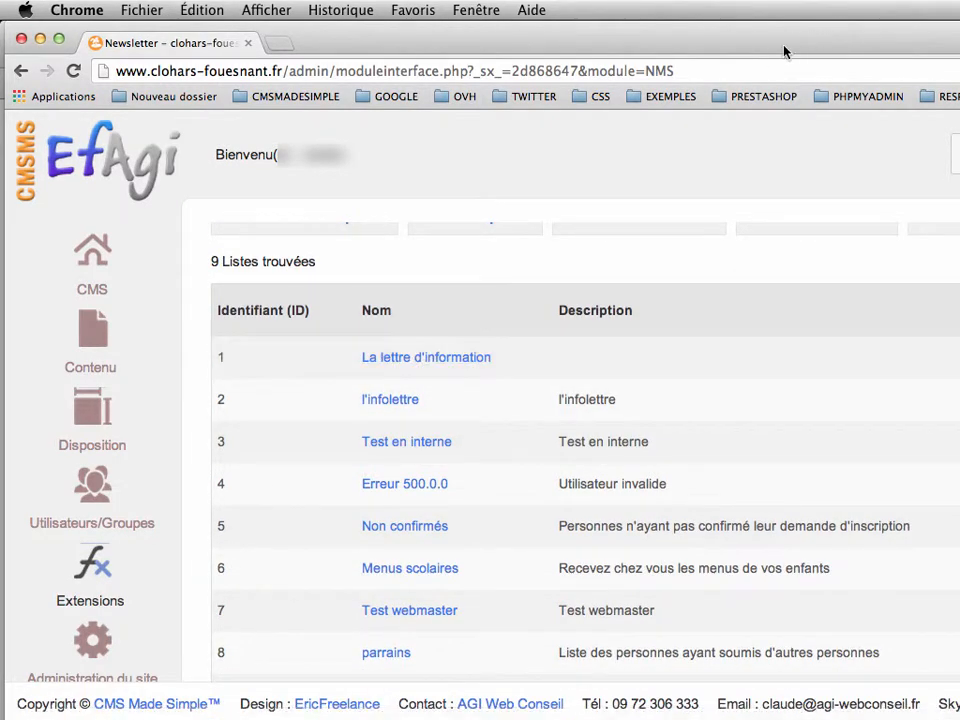
left_click_drag(771, 43, 476, 47)
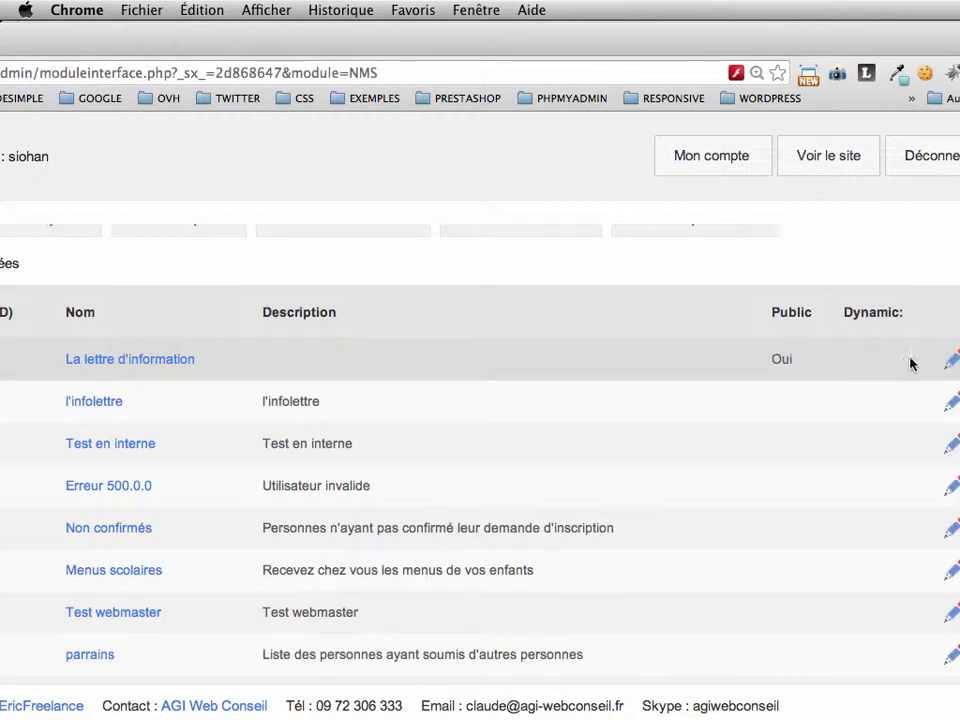
left_click_drag(564, 40, 853, 36)
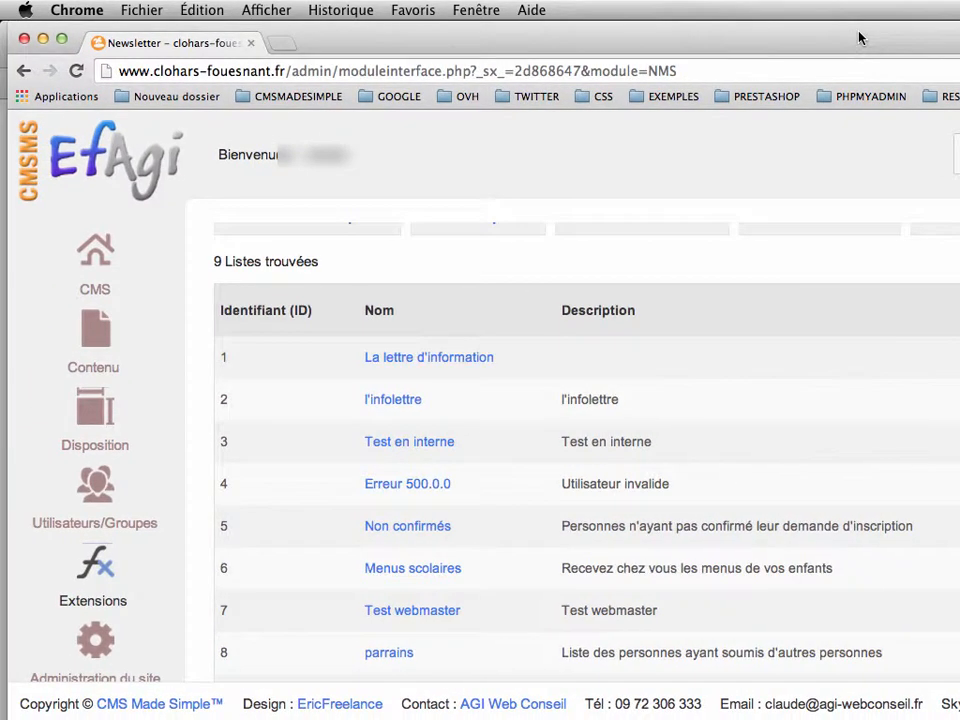
scroll(666, 429, "down", 2)
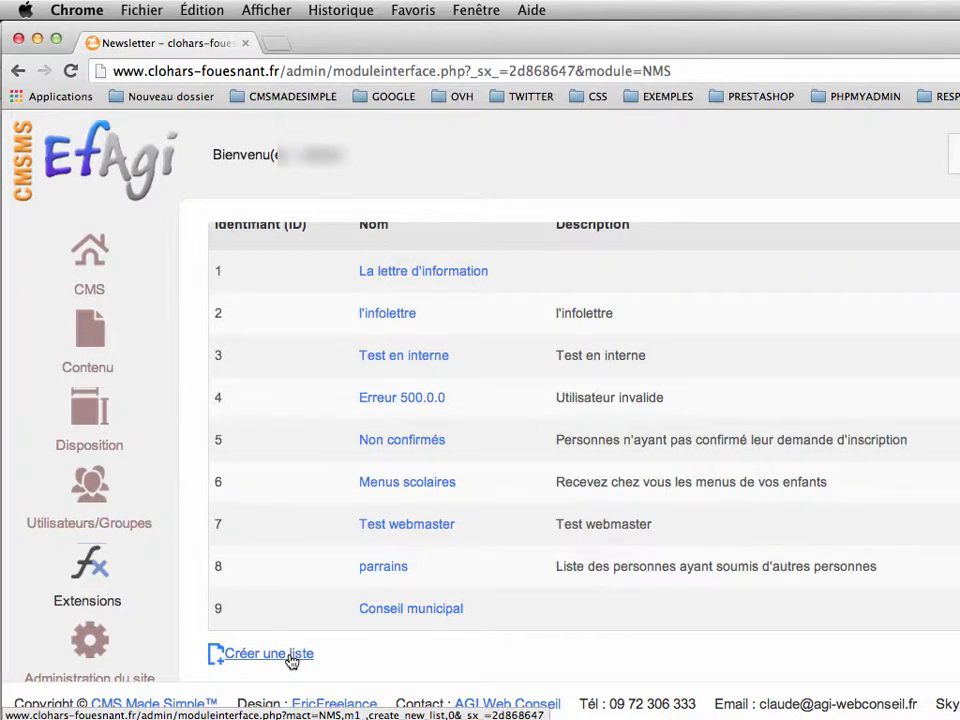
left_click(291, 660)
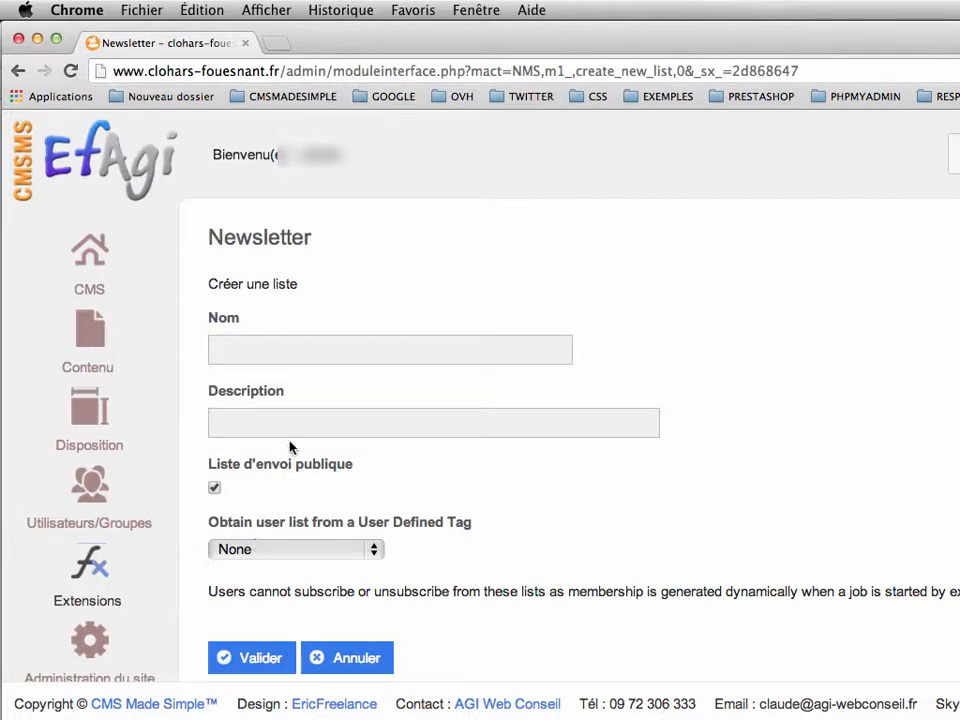
Create a non-public list named "conseillers municipaux" with the description "&nbsp;" and save it.
left_click(253, 347)
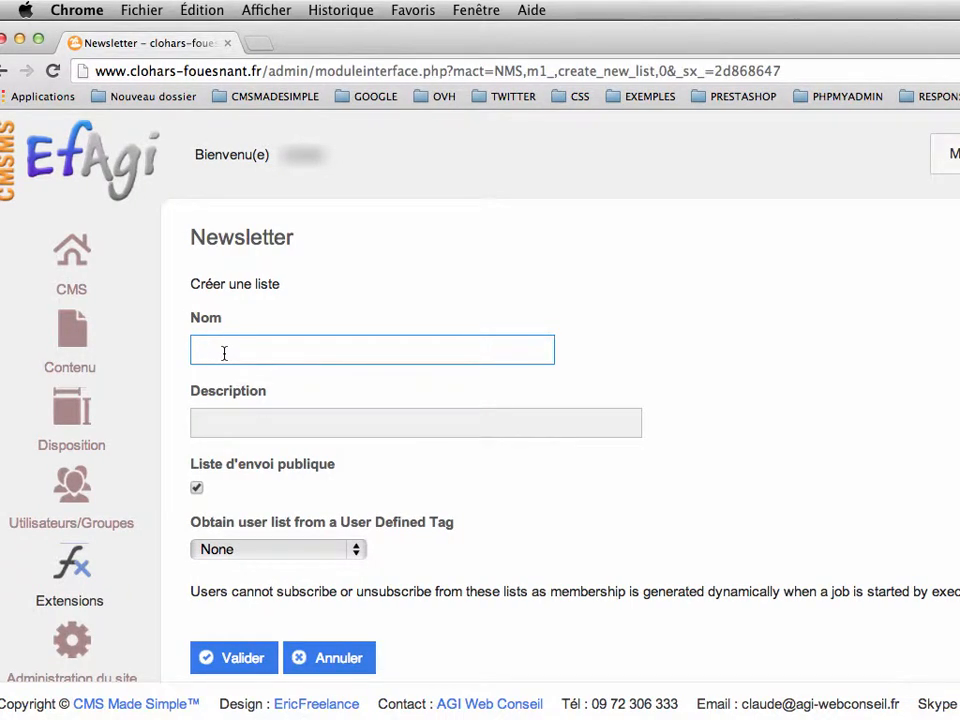
type("conseilllers municipaux")
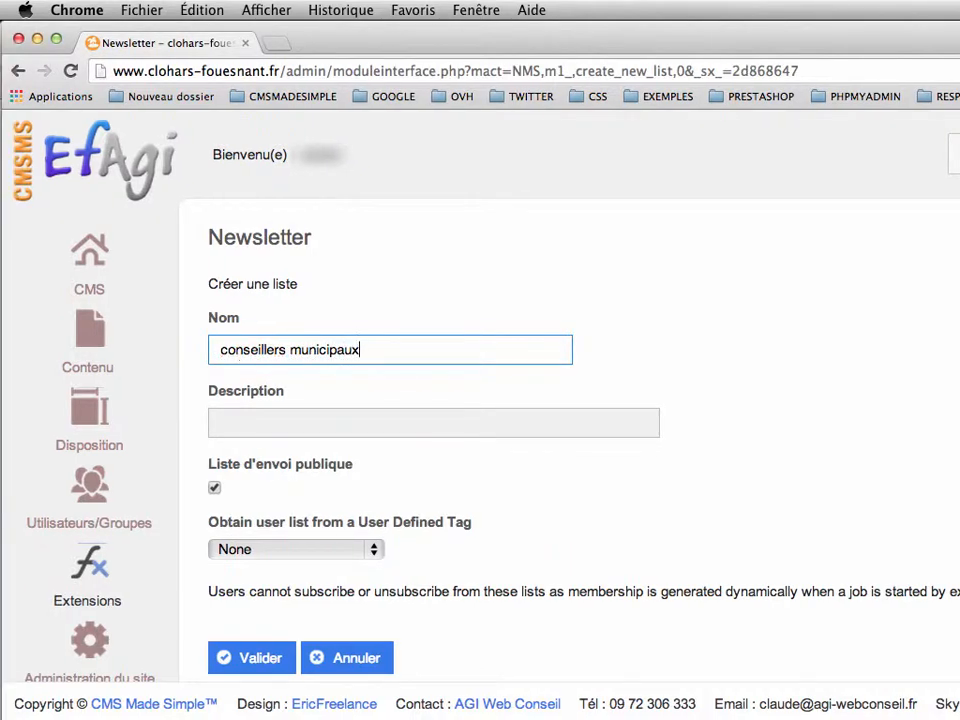
left_click(224, 430)
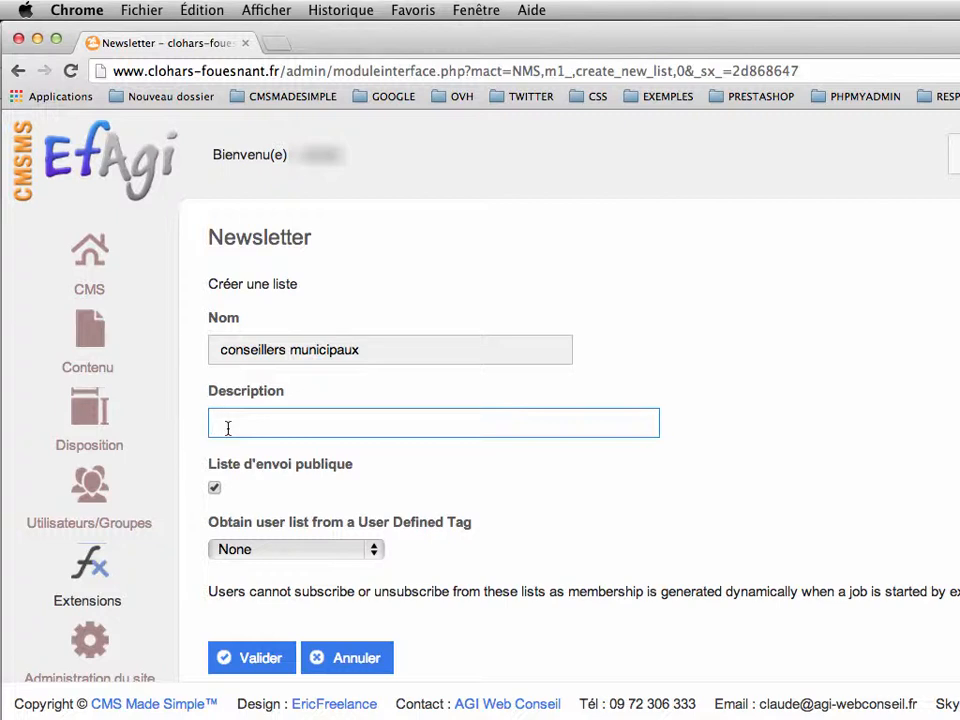
type("&nbsp;")
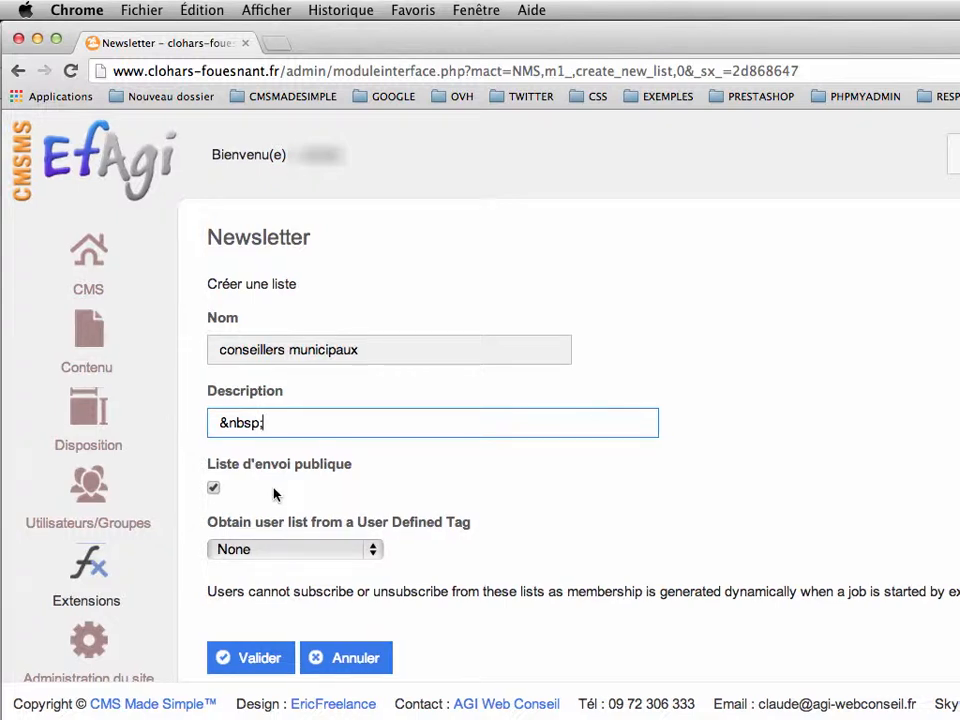
left_click(213, 489)
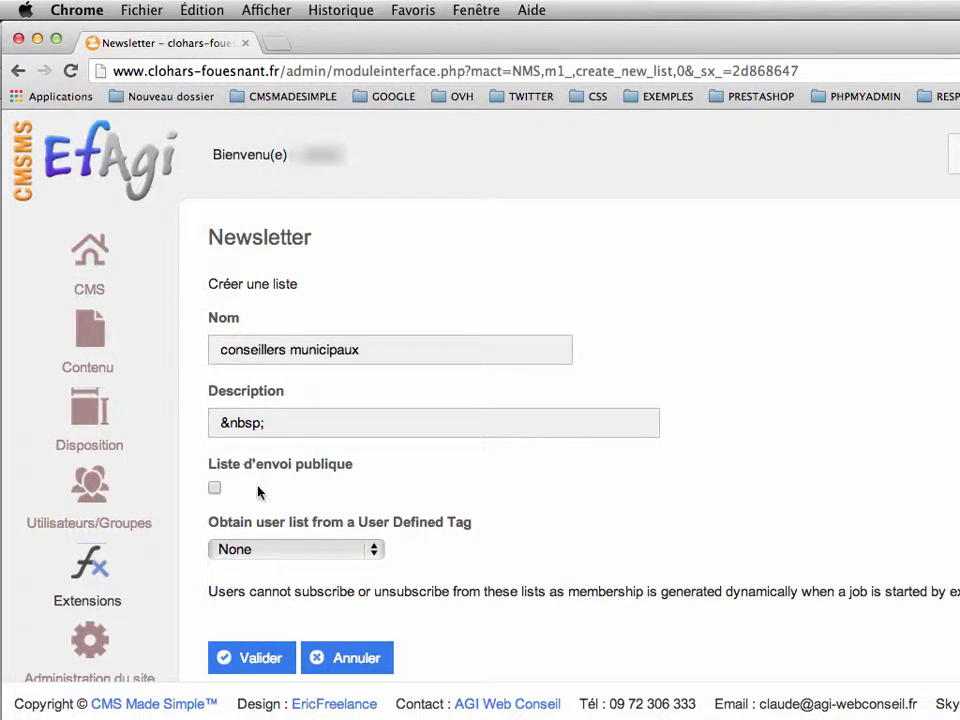
scroll(258, 492, "down", 1)
left_click(252, 668)
scroll(707, 470, "down", 5)
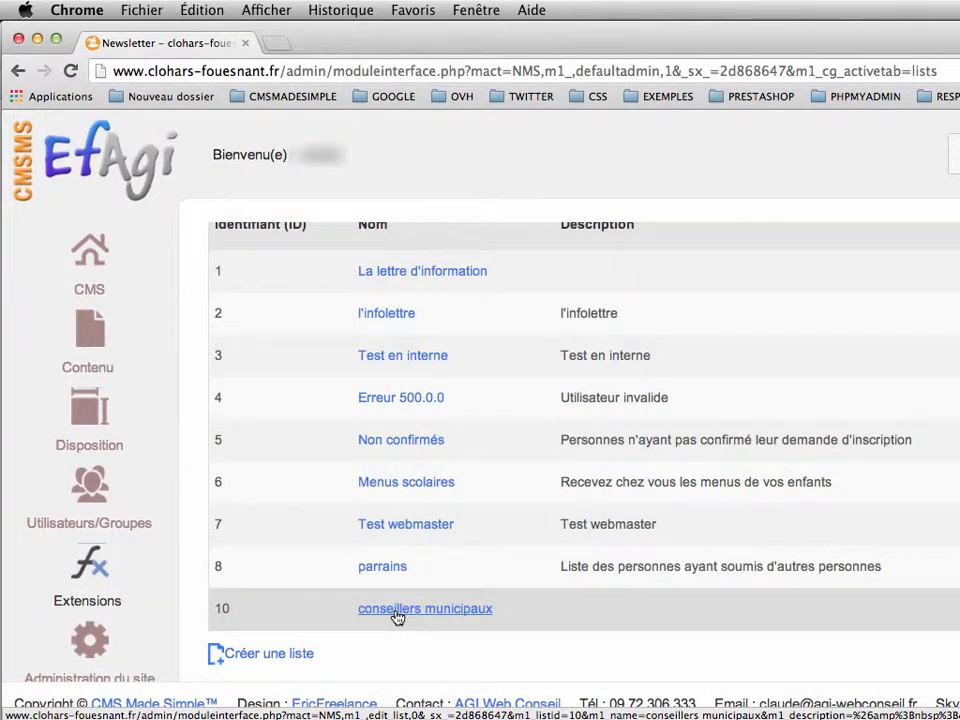
Check the public status of the "conseillers municipaux" list and open that list for editing.
scroll(396, 615, "up", 1)
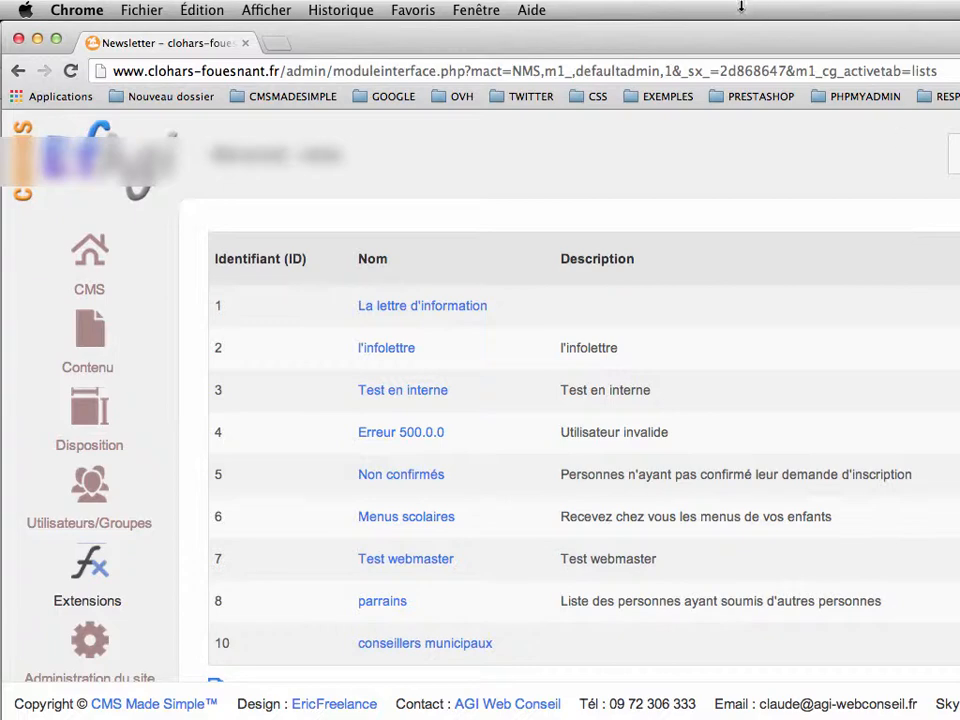
left_click_drag(802, 38, 473, 36)
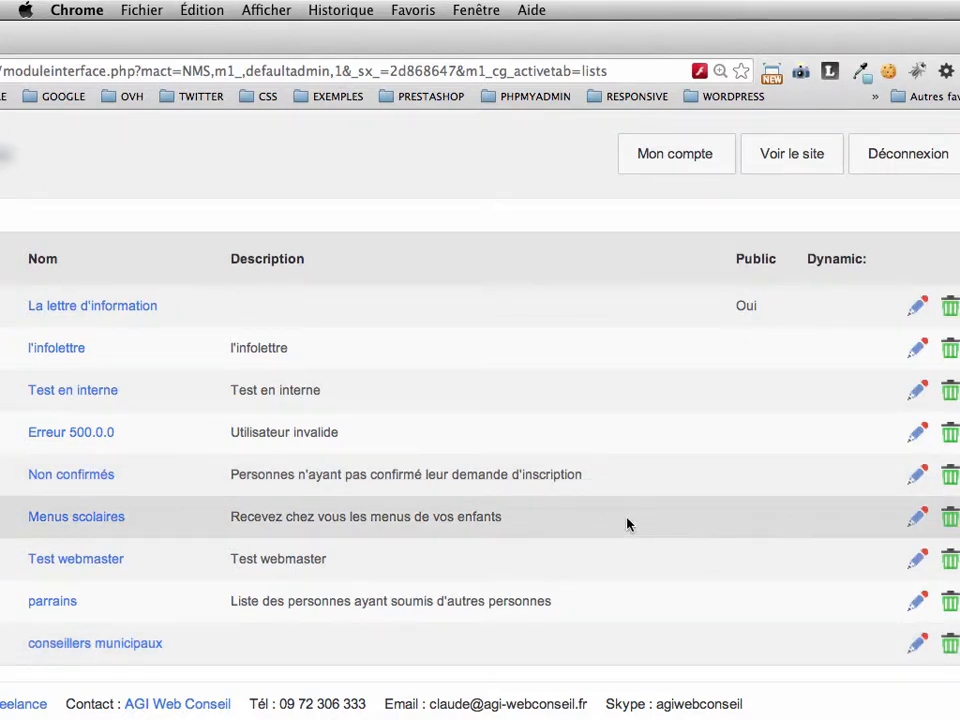
left_click_drag(512, 45, 494, 8)
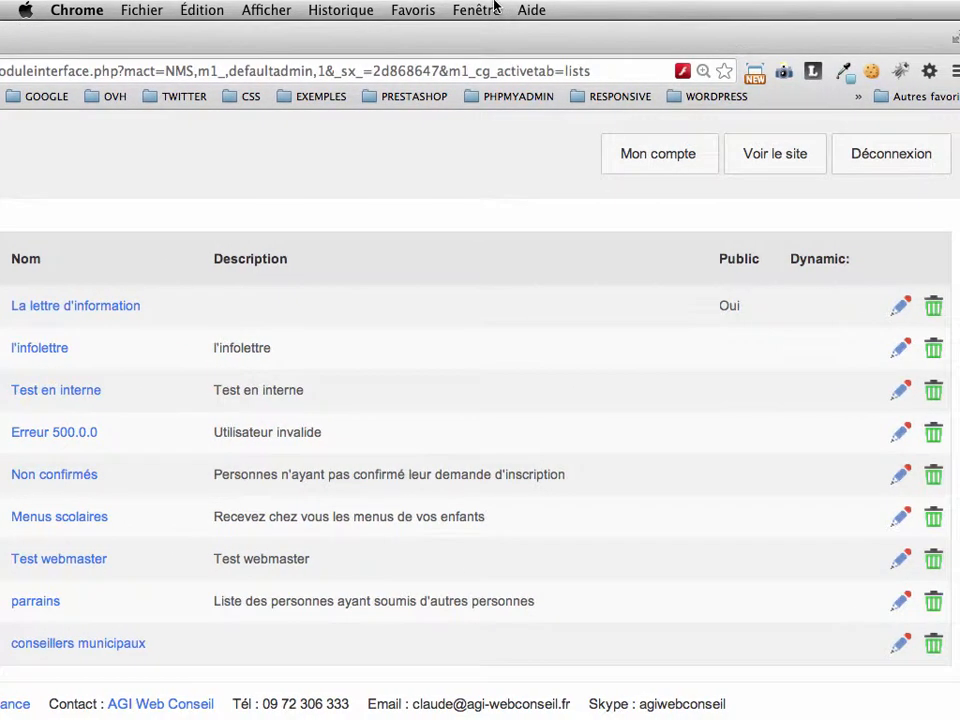
left_click(899, 646)
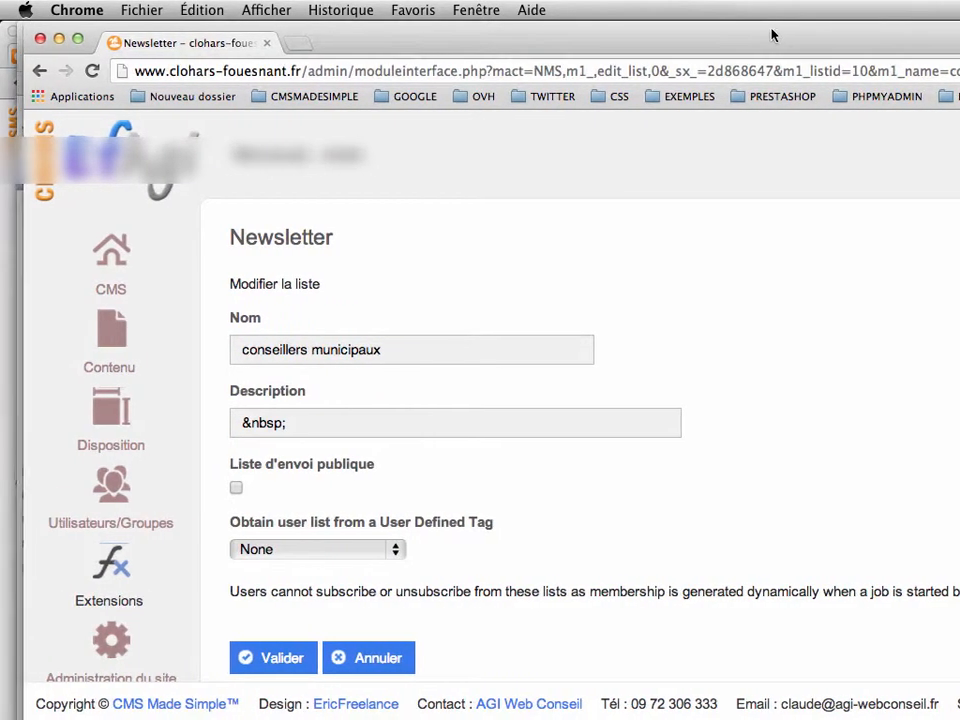
left_click_drag(771, 36, 746, 36)
Clear the description of the "conseillers municipaux" list and save the change.
left_click(277, 425)
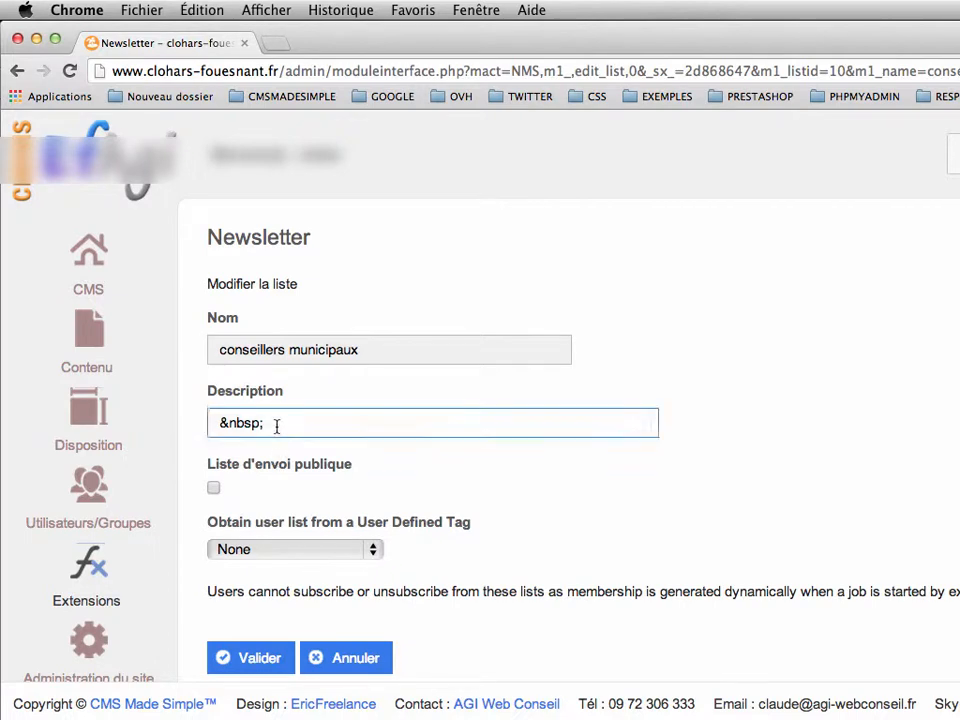
key("BackSpace")
key("BackSpace")
key("BackSpace")
key("BackSpace")
key("BackSpace")
key("BackSpace")
left_click(257, 663)
scroll(512, 668, "down", 1)
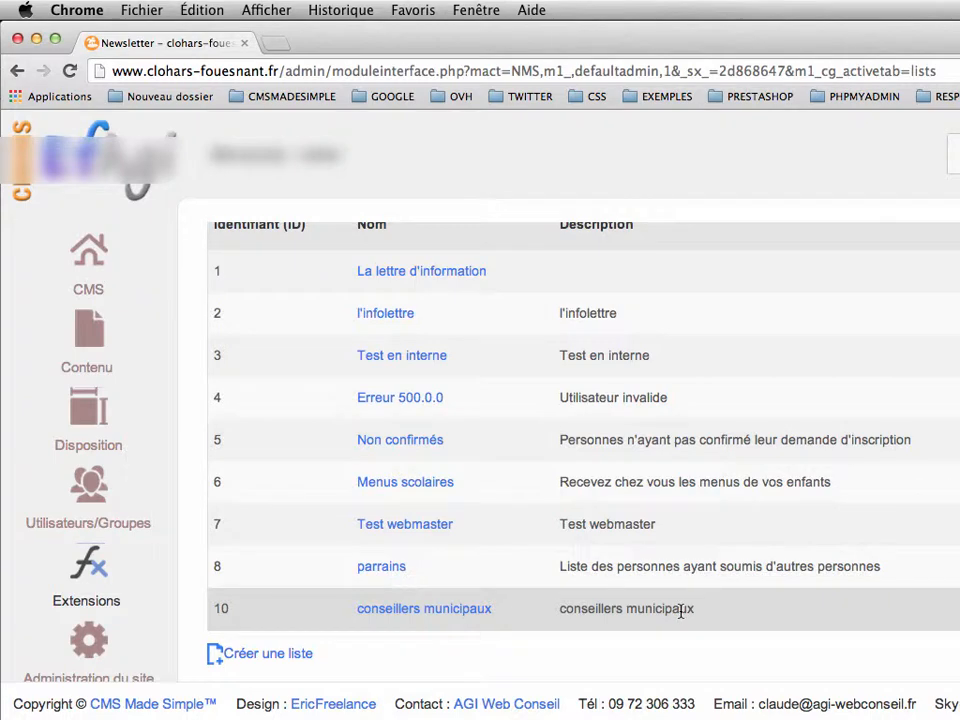
scroll(681, 611, "up", 1)
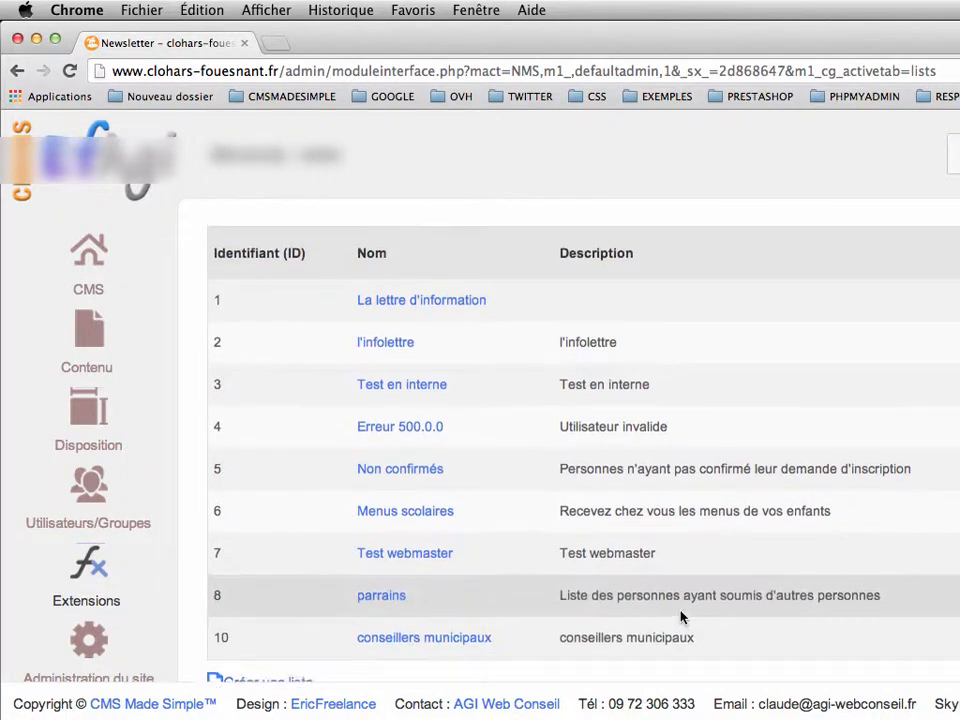
Delete the "conseillers municipaux" list and confirm its removal.
key("ctrl+Right")
left_click_drag(792, 38, 484, 16)
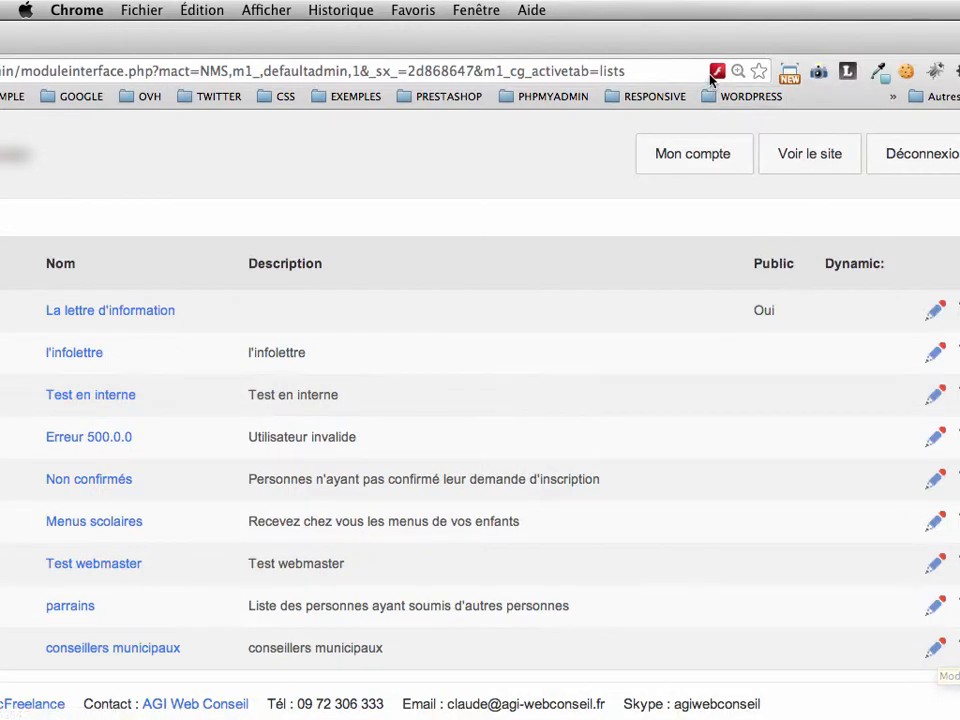
left_click_drag(709, 43, 659, 44)
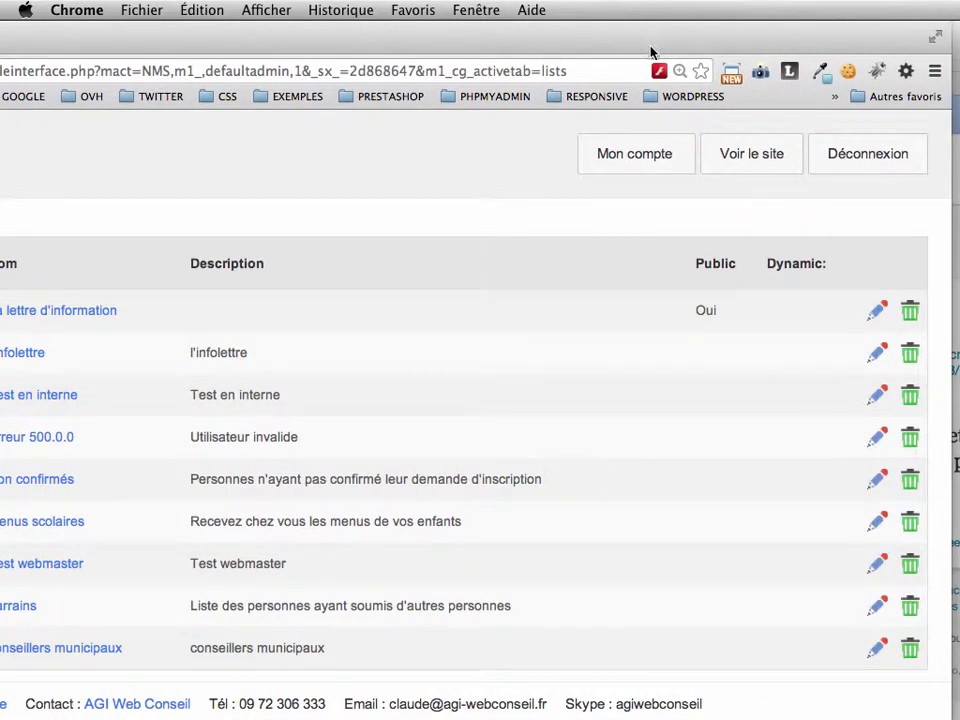
left_click(912, 655)
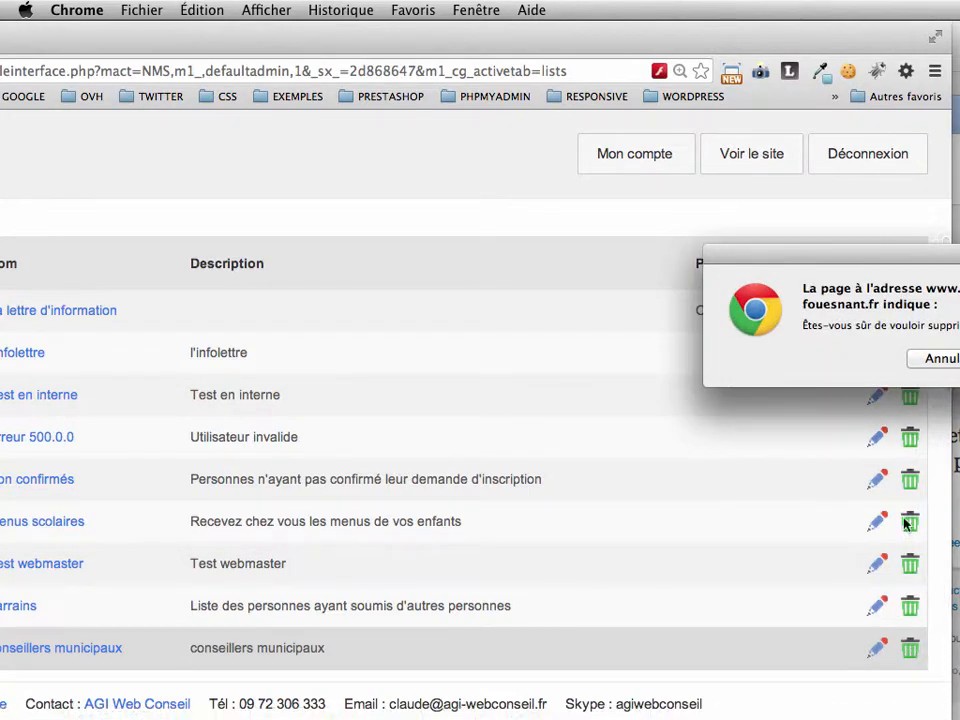
left_click_drag(825, 247, 535, 245)
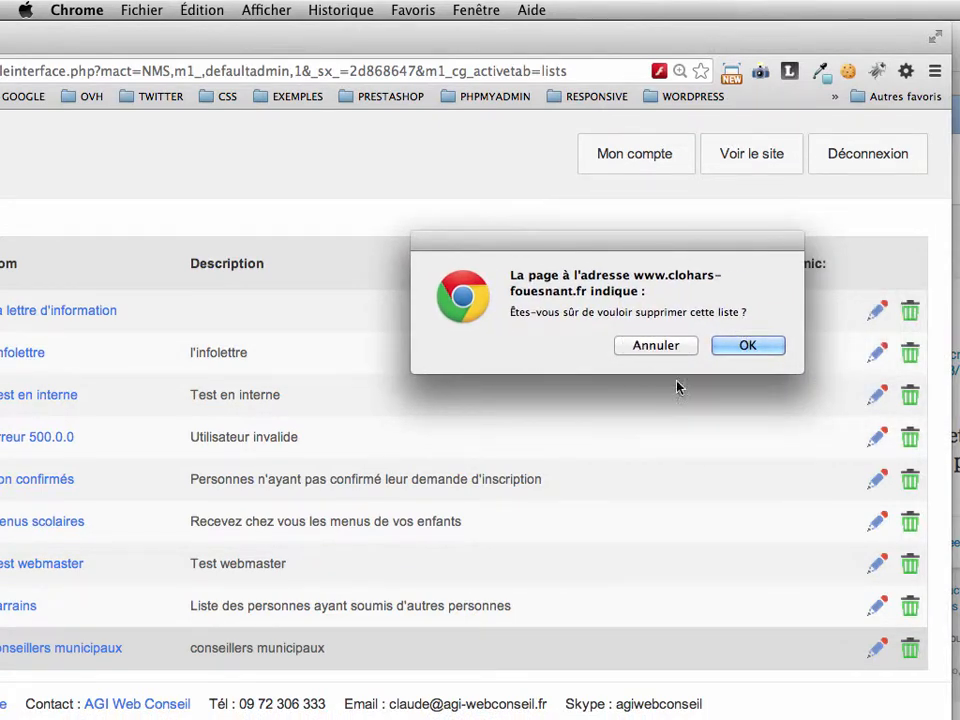
left_click(748, 345)
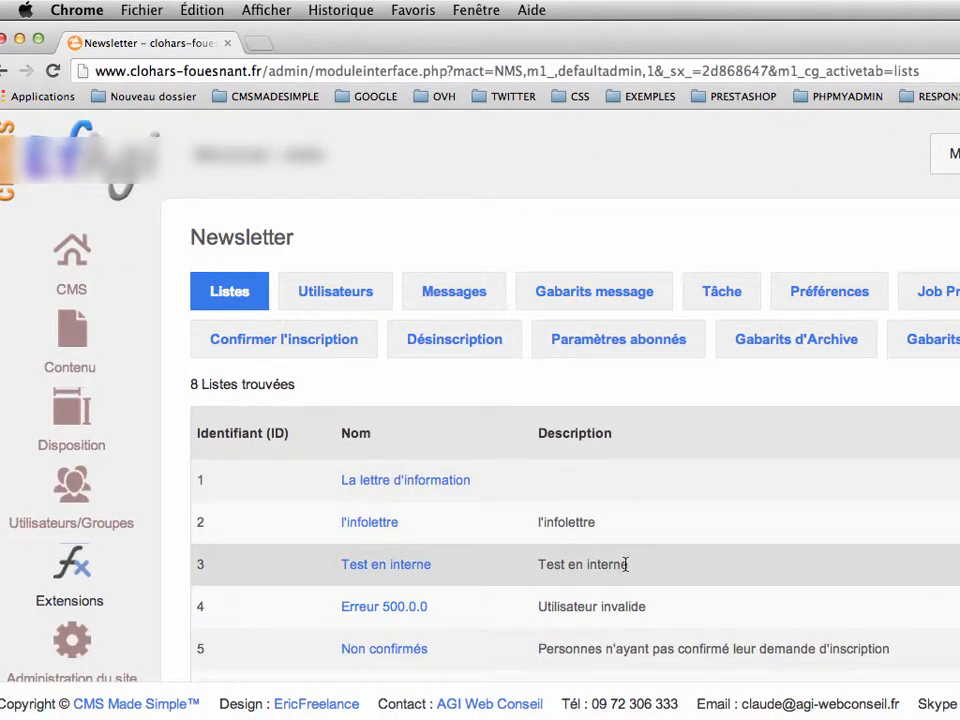
scroll(625, 564, "down", 5)
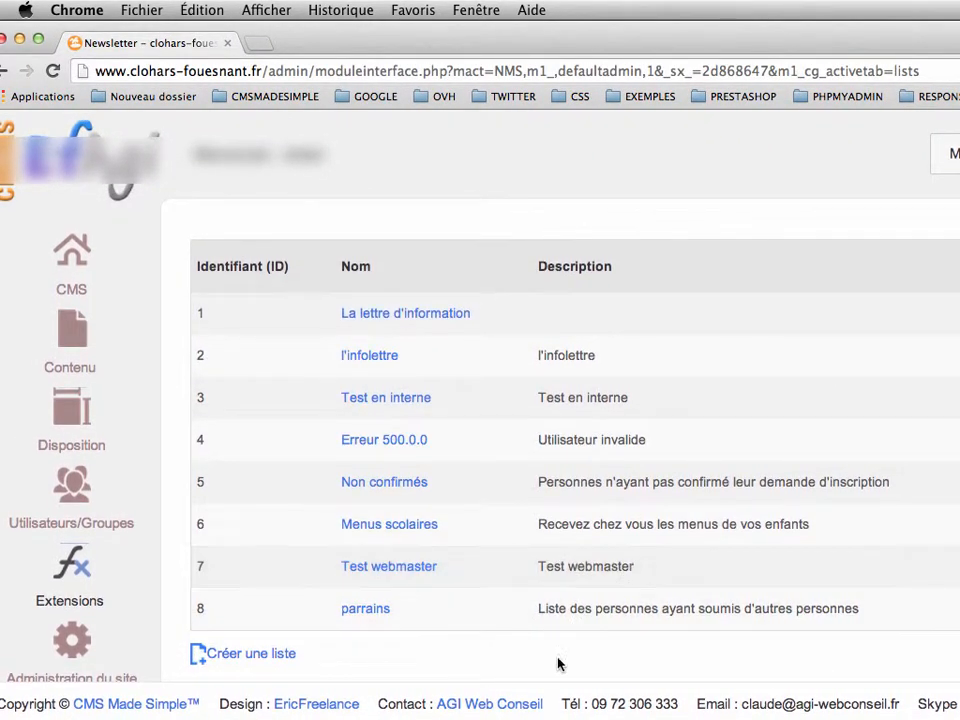